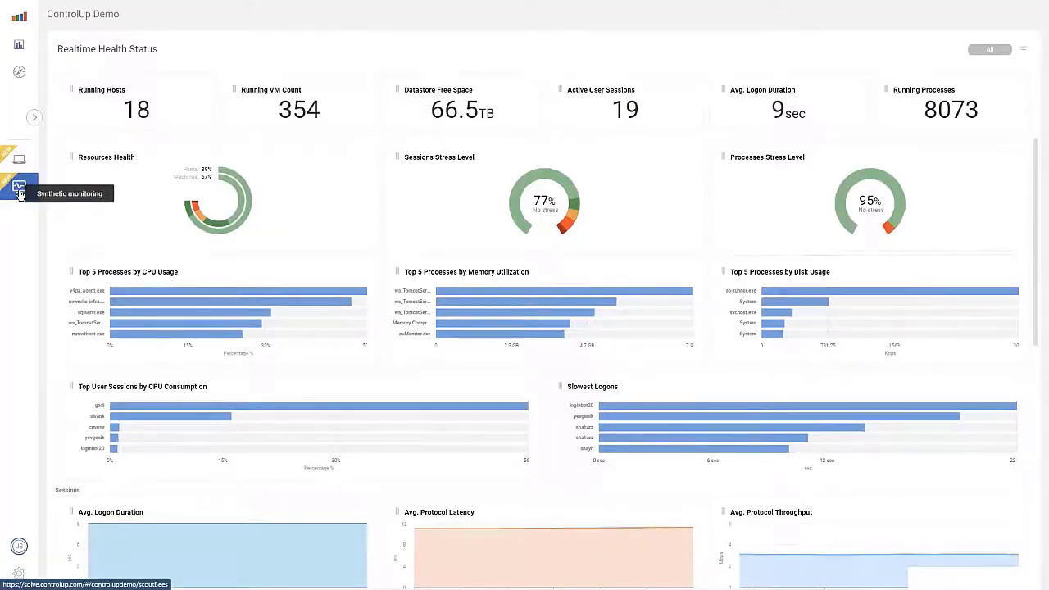
Open synthetic monitoring and filter the scouts to show only the EUC type
{"action": "left_click", "coordinate": [20, 197]}
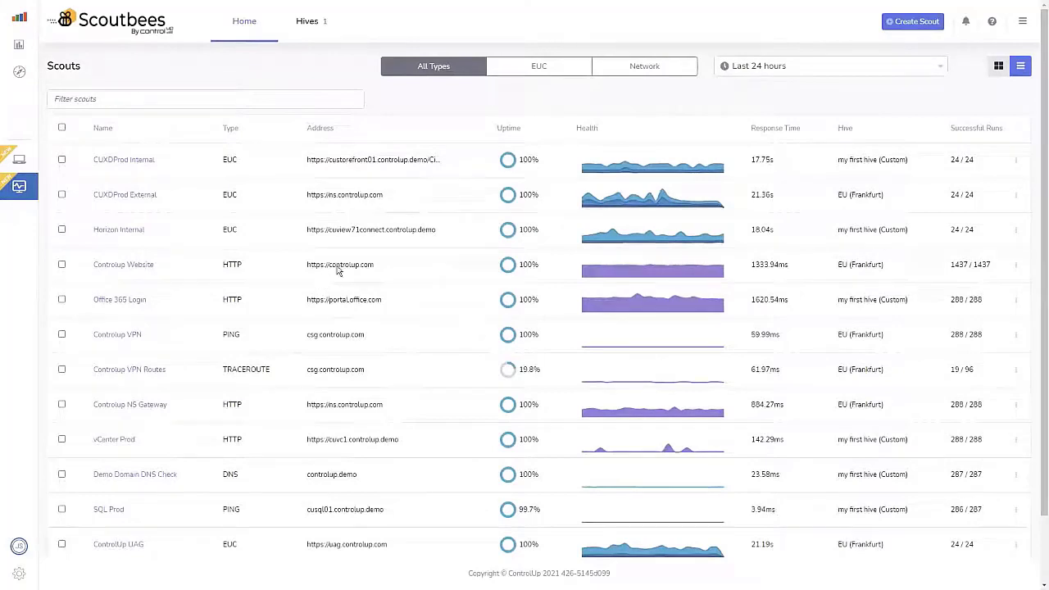
{"action": "left_click", "coordinate": [542, 69]}
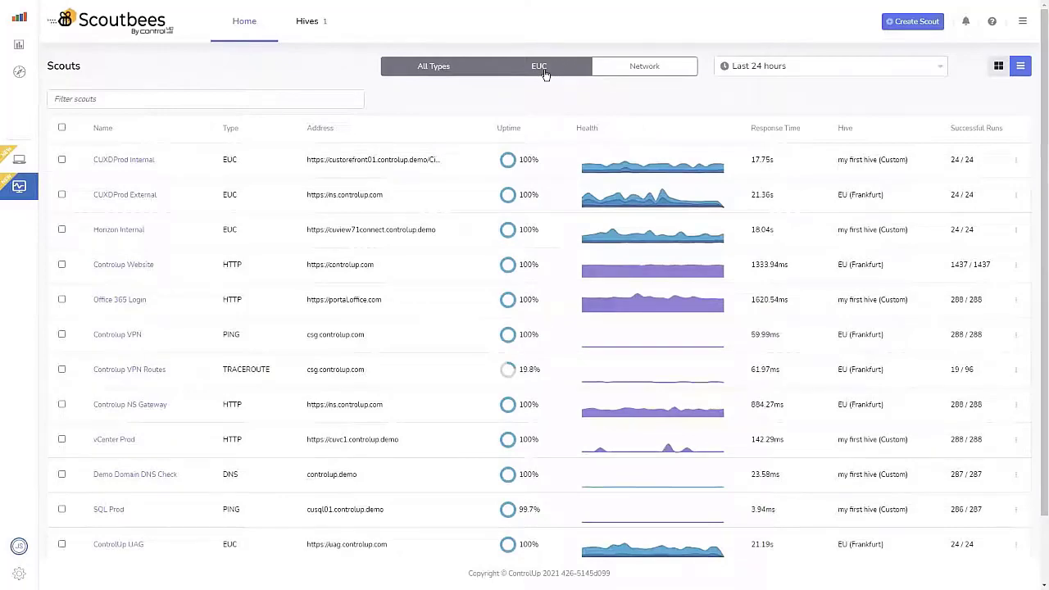
{"action": "left_click", "coordinate": [546, 74]}
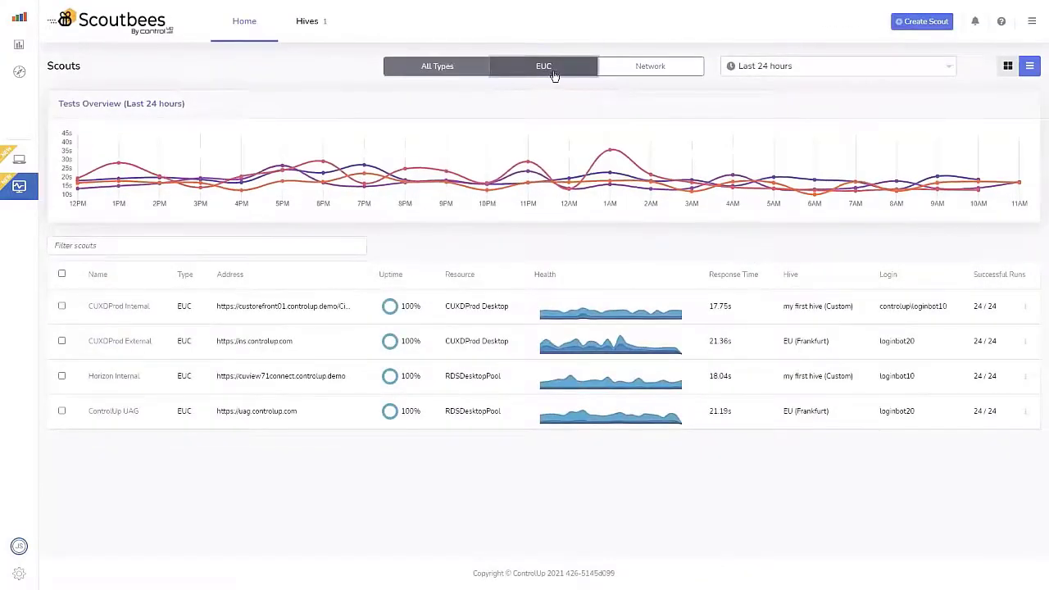
Start a new EUC scout on the US East (N. Virginia) cloud hive with gateway type Citrix Virtual Apps and Desktops - NetScaler Gateway
{"action": "left_click", "coordinate": [933, 23]}
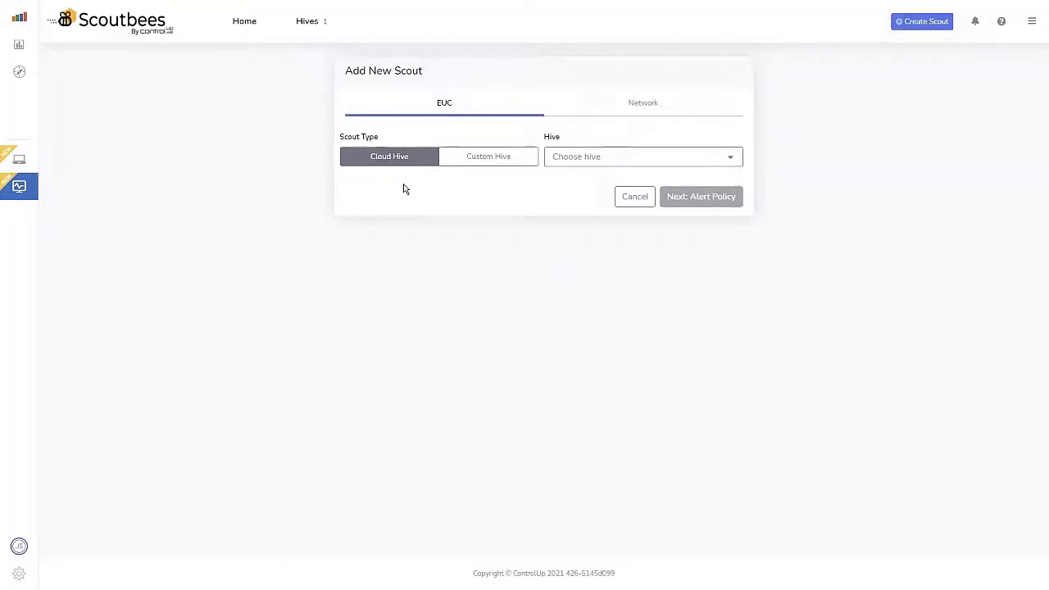
{"action": "left_click", "coordinate": [602, 163]}
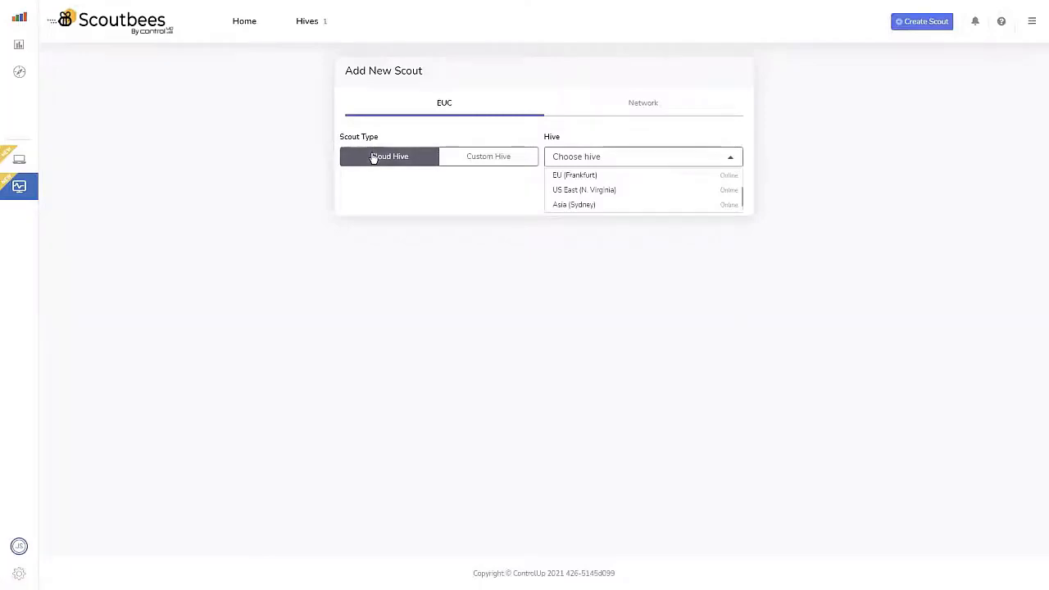
{"action": "left_click", "coordinate": [597, 190]}
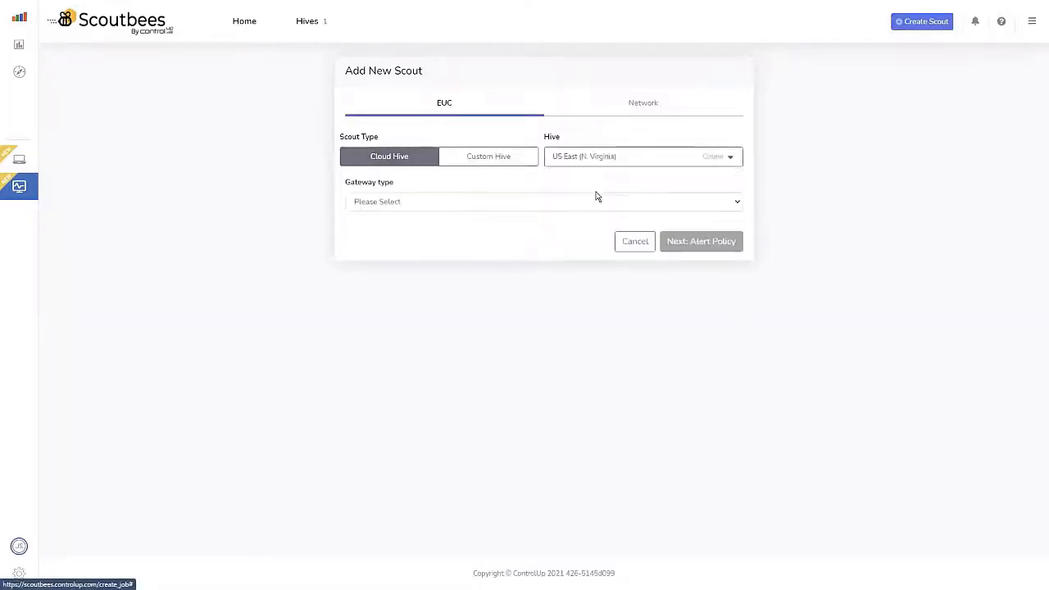
{"action": "left_click", "coordinate": [445, 205]}
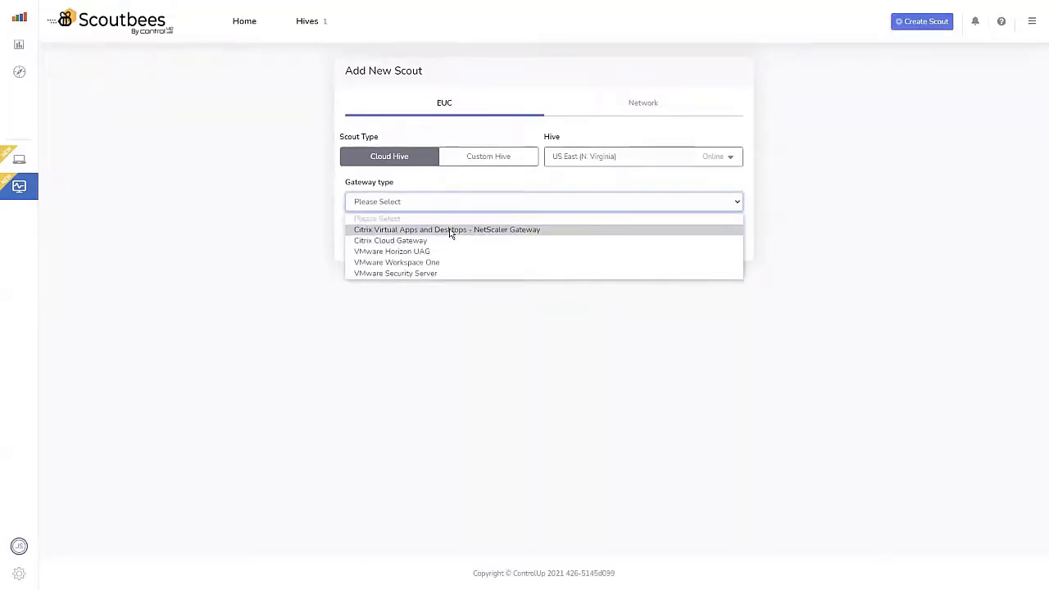
{"action": "left_click", "coordinate": [450, 232]}
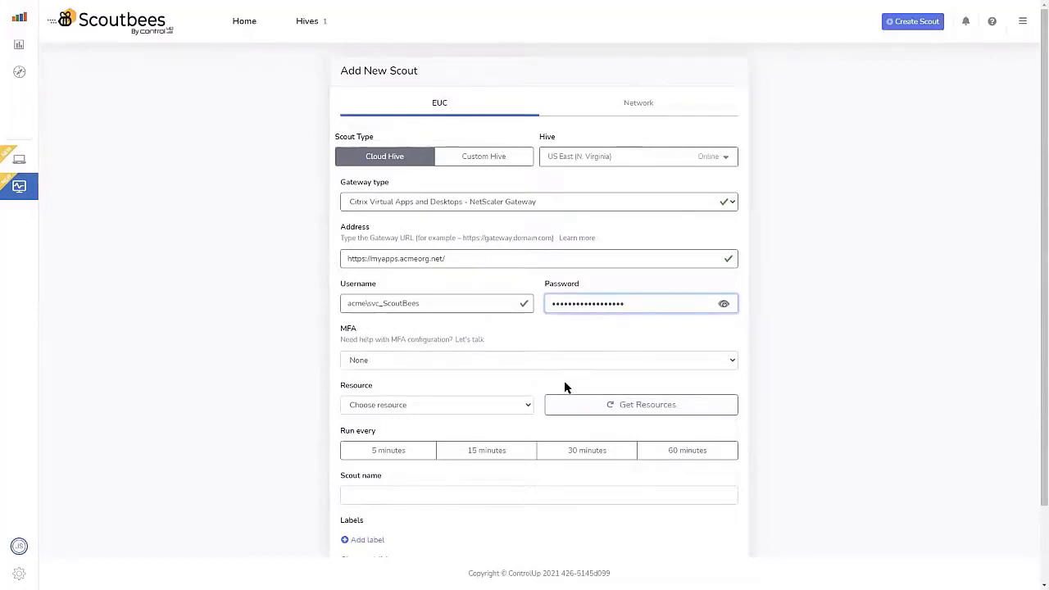
Set MFA to None and choose Notepad [Citrix XD7.Notepad] from the resources retrieved from the gateway
{"action": "left_click", "coordinate": [611, 368]}
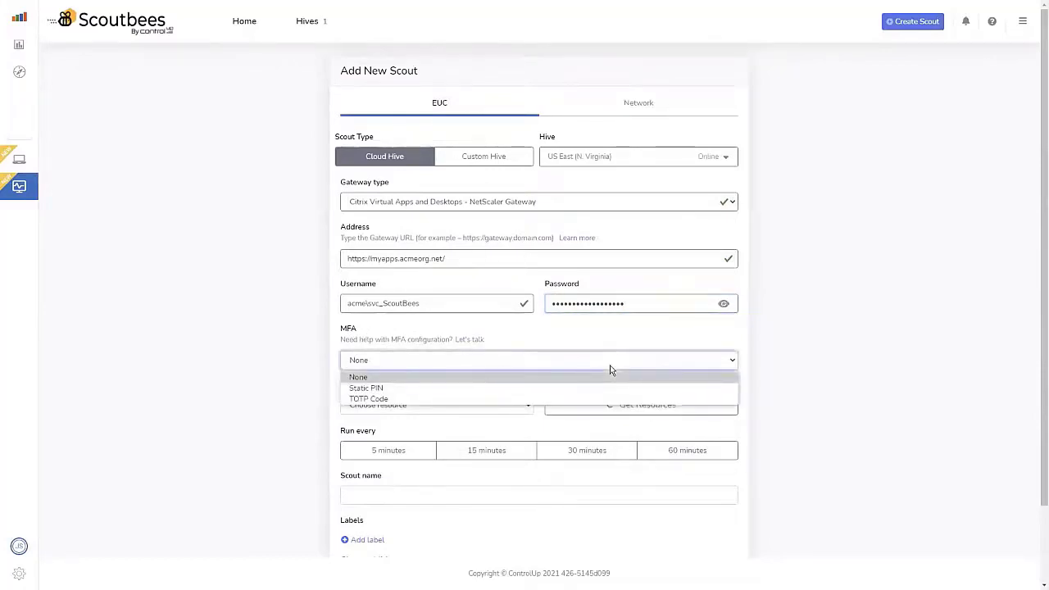
{"action": "left_click", "coordinate": [906, 368]}
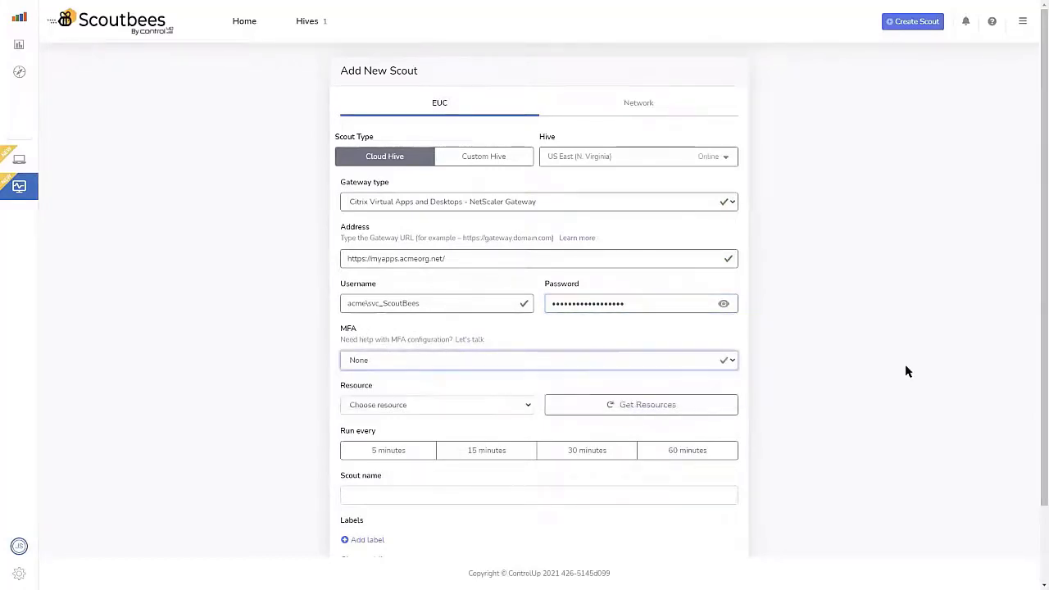
{"action": "left_click", "coordinate": [656, 405]}
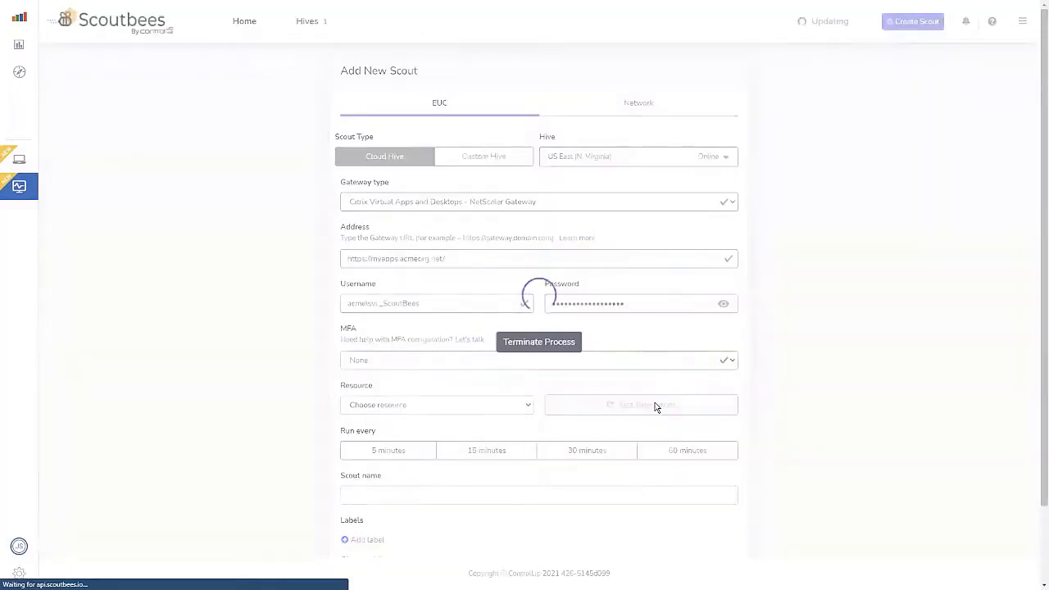
{"action": "left_click", "coordinate": [481, 410]}
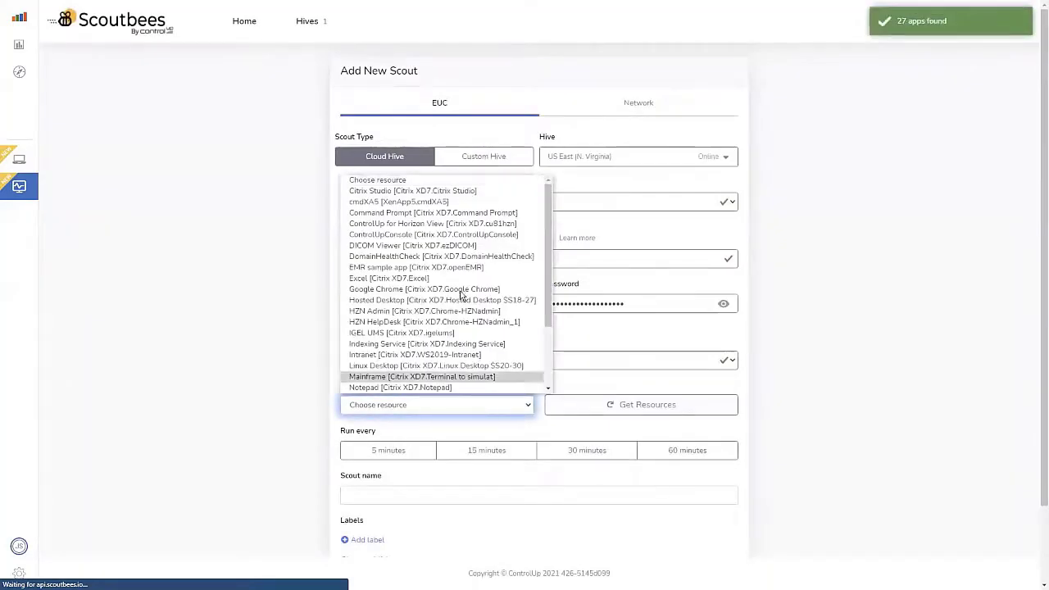
{"action": "left_click", "coordinate": [444, 389]}
Set the scout to run every 15 minutes, name it Sales Team Word Processing, and continue to its alert policy
{"action": "left_click", "coordinate": [482, 451]}
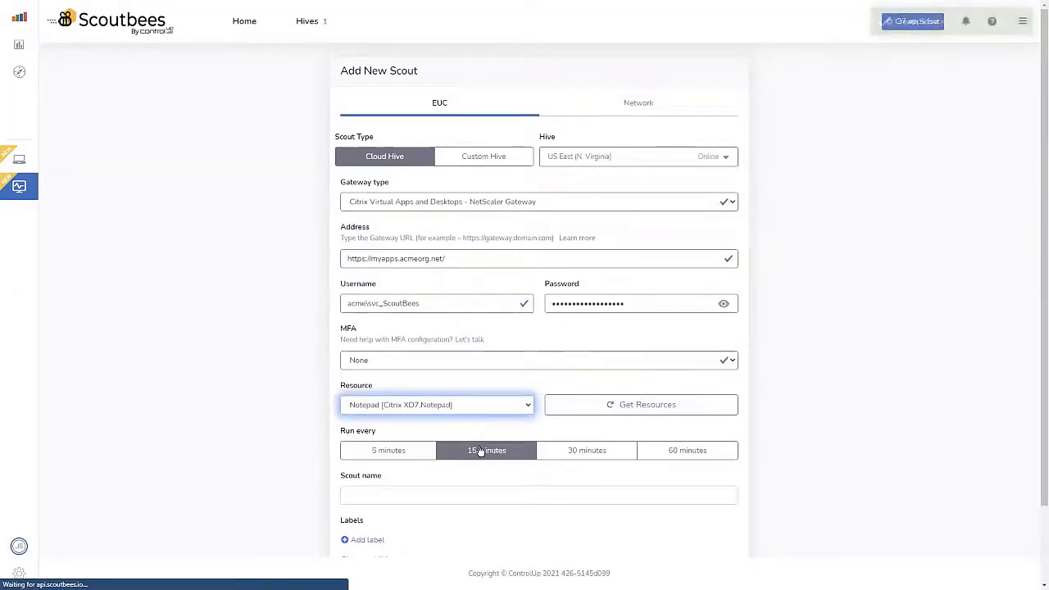
{"action": "left_click", "coordinate": [454, 500]}
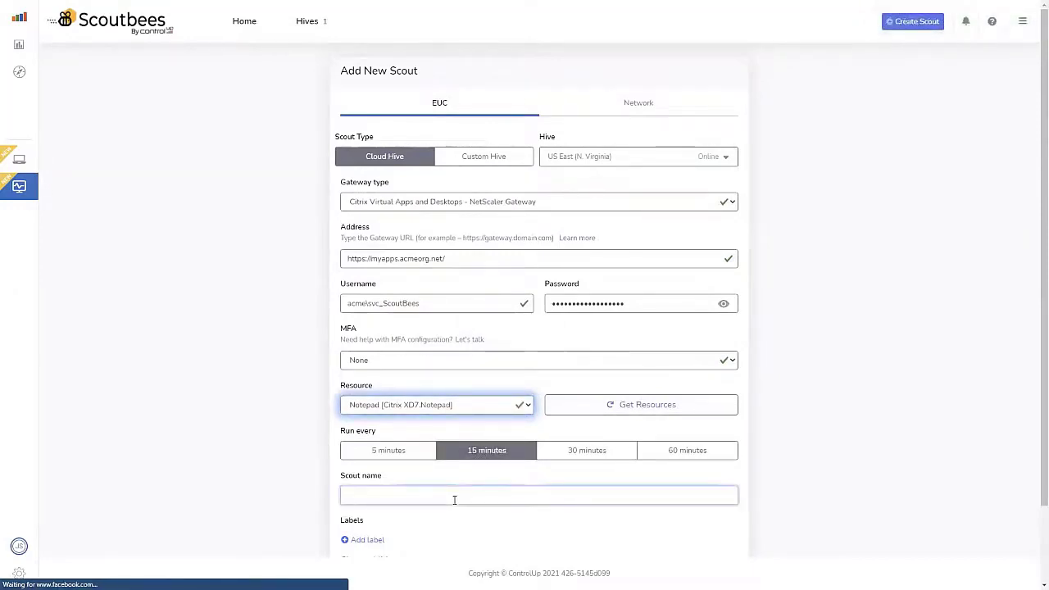
{"action": "type", "text": "Sal"}
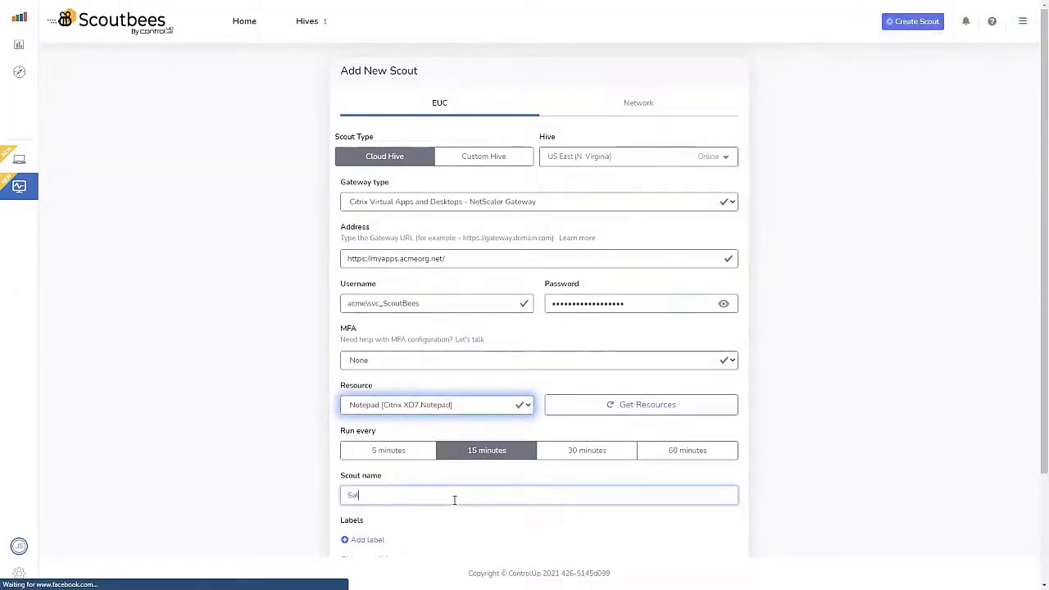
{"action": "type", "text": "es Team WO"}
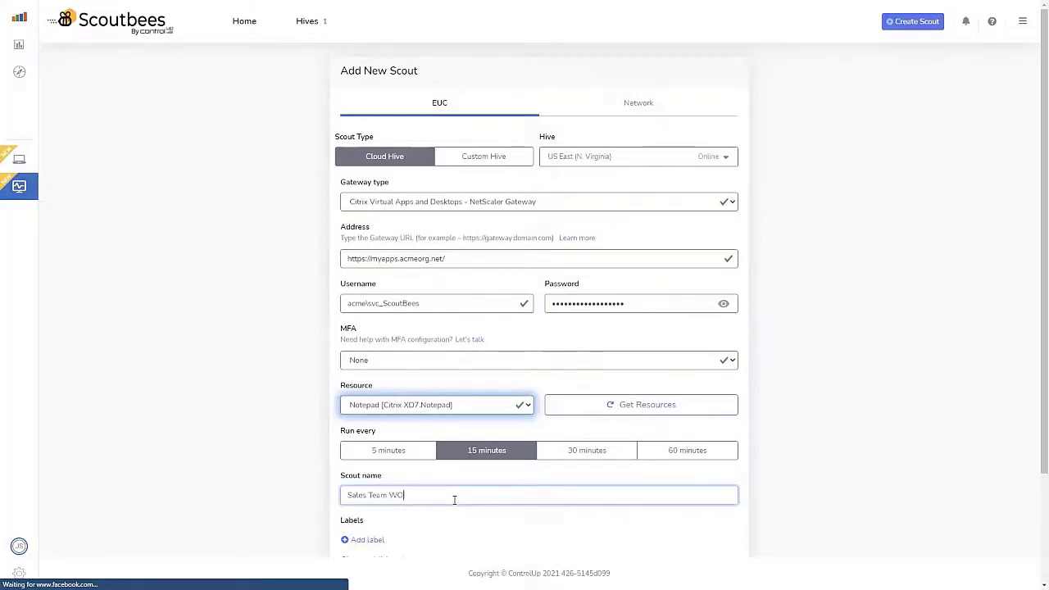
{"action": "type", "text": "rd Processing"}
{"action": "scroll", "coordinate": [283, 413], "scroll_direction": "down", "scroll_amount": 2}
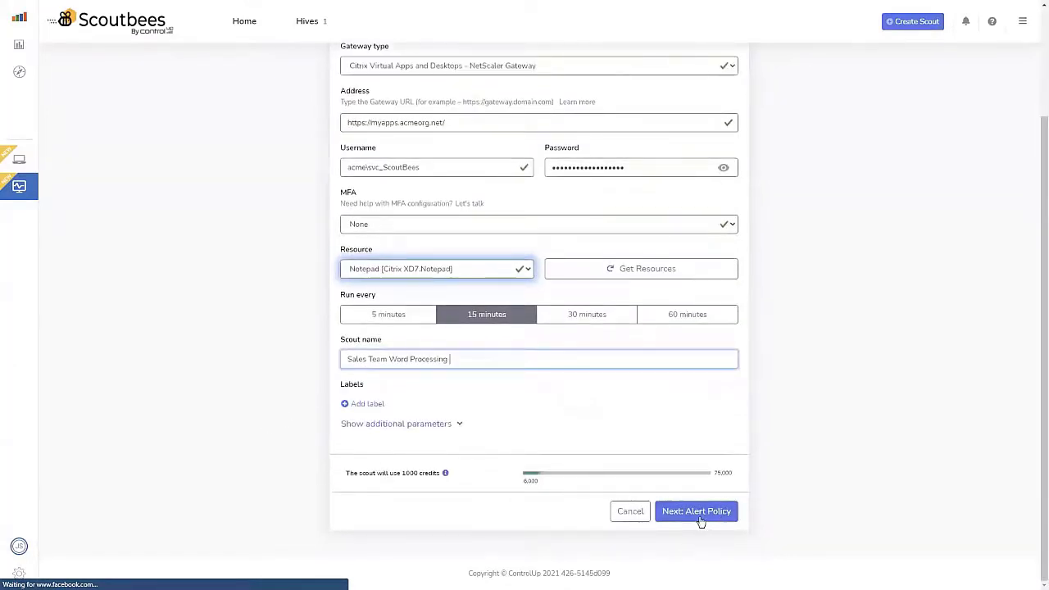
{"action": "left_click", "coordinate": [700, 520]}
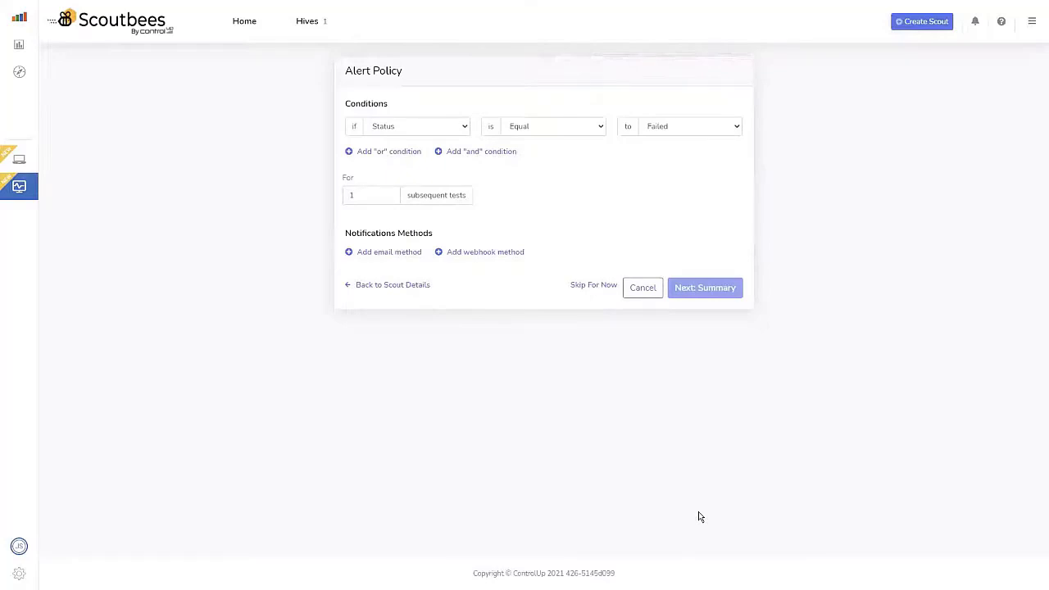
Review the metrics and comparison operators available for the alert policy condition
{"action": "left_click", "coordinate": [439, 125]}
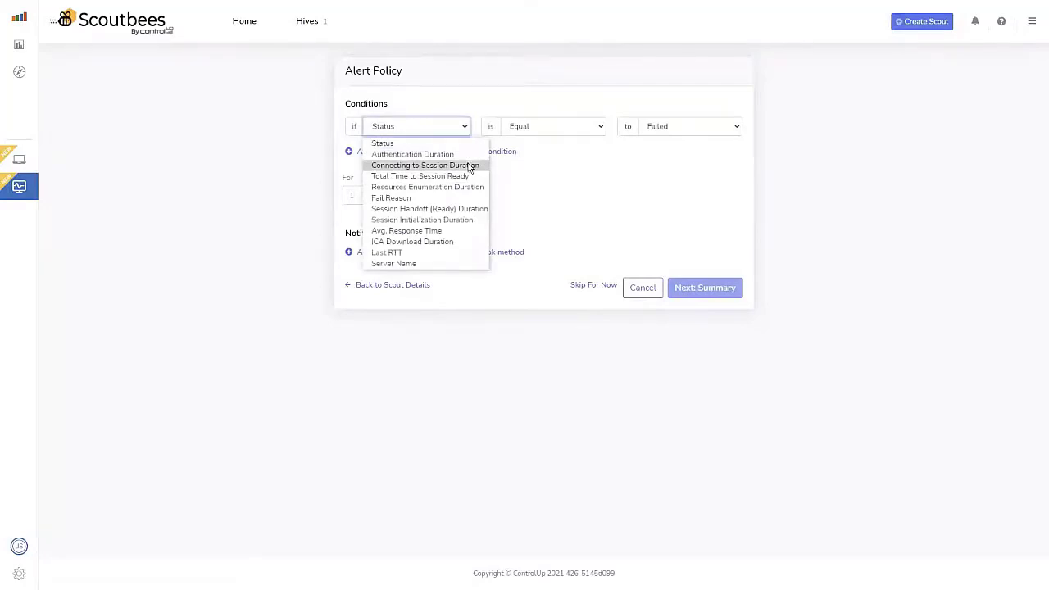
{"action": "left_click", "coordinate": [682, 174]}
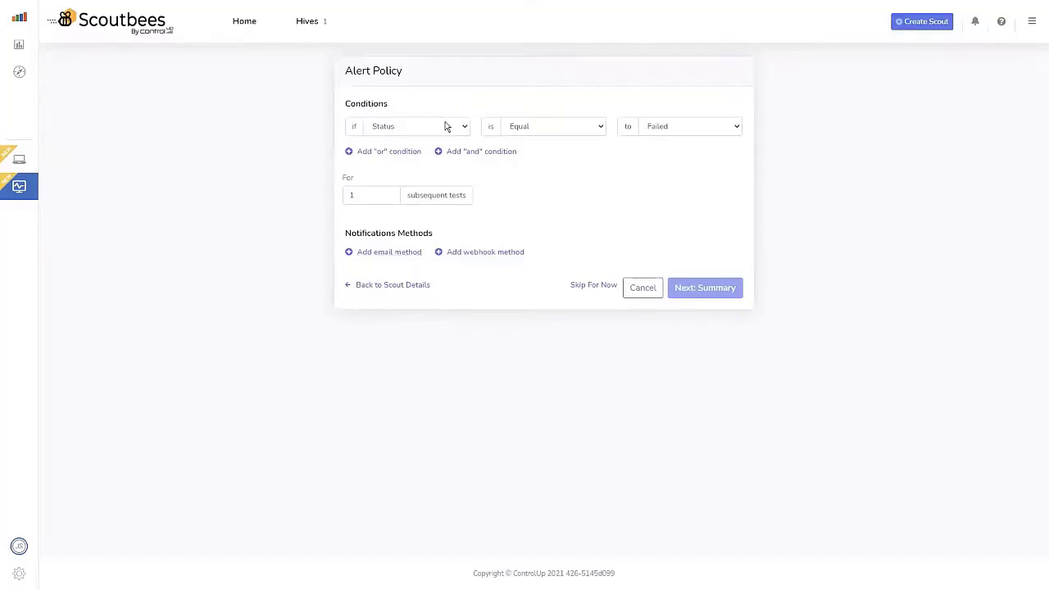
{"action": "left_click", "coordinate": [531, 126]}
{"action": "left_click", "coordinate": [532, 126]}
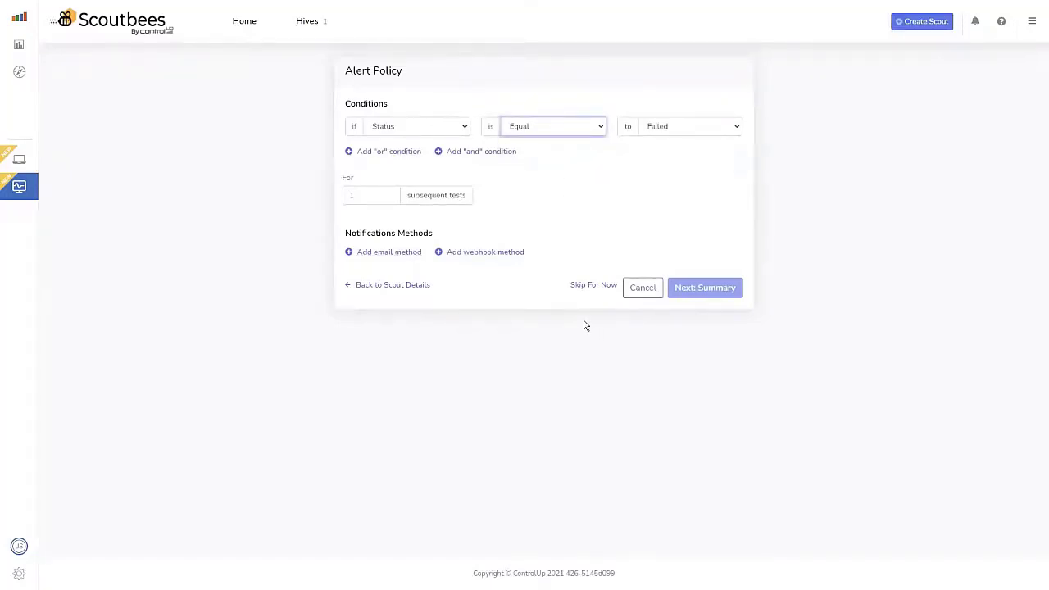
Skip the alert policy and save the Sales Team Word Processing scout
{"action": "left_click", "coordinate": [603, 289]}
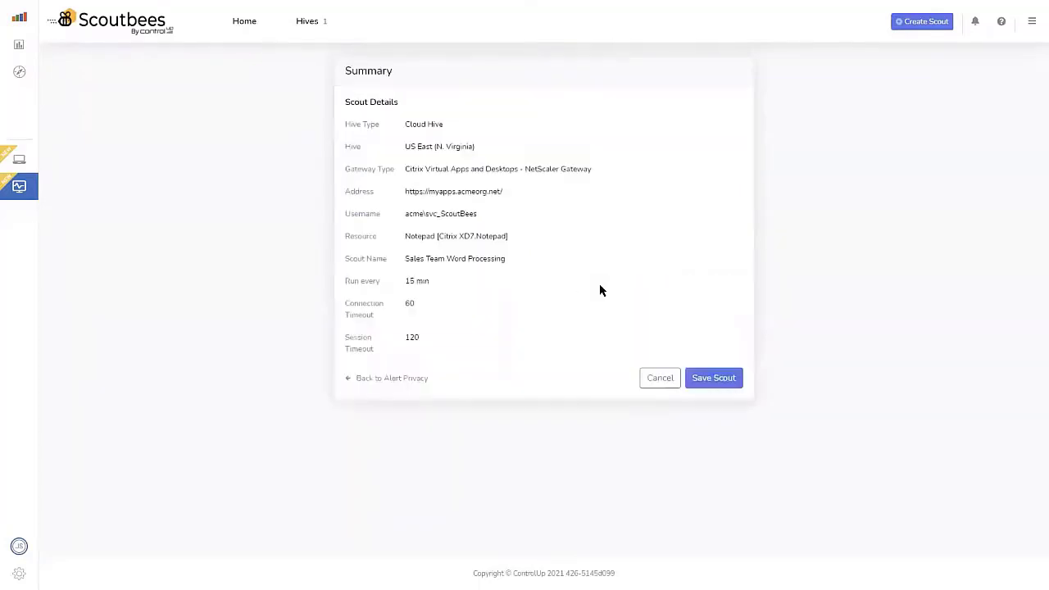
{"action": "left_click", "coordinate": [714, 380]}
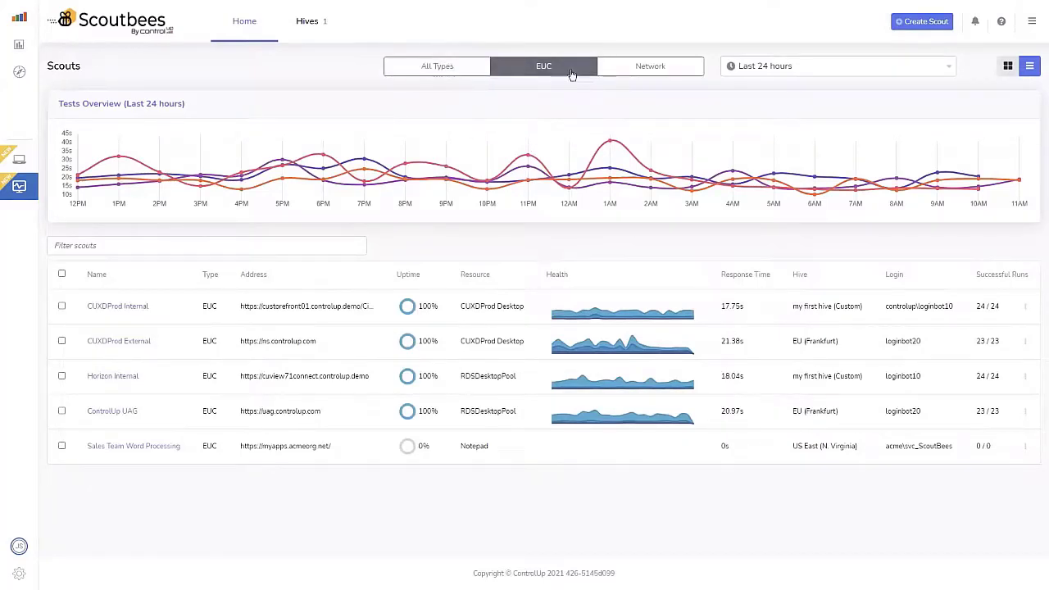
Show the Network scouts and start a new HTTP/S network scout on the US East (N. Virginia) cloud hive
{"action": "left_click", "coordinate": [631, 69]}
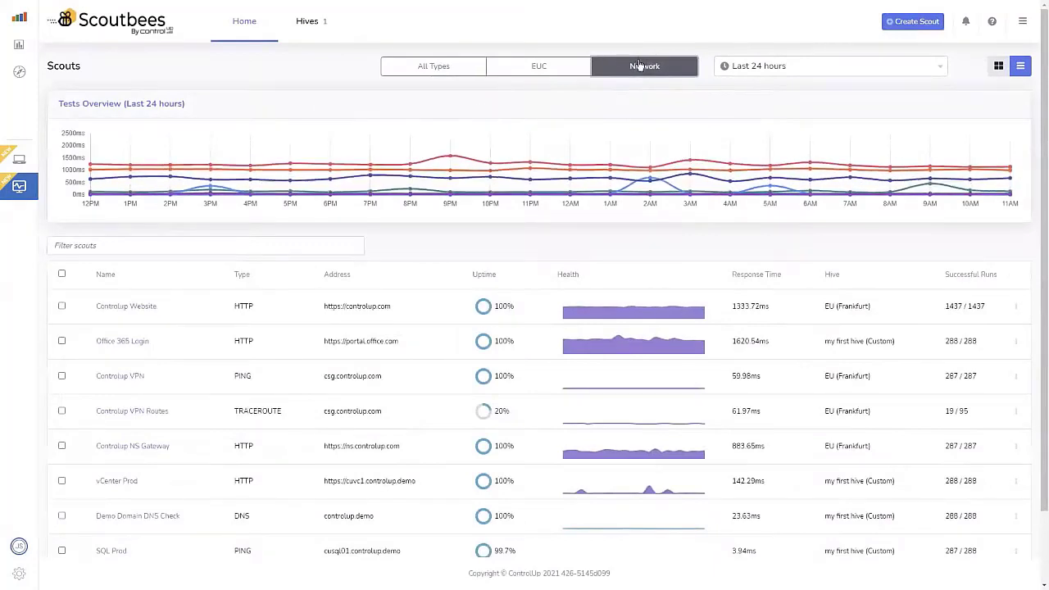
{"action": "left_click", "coordinate": [926, 21]}
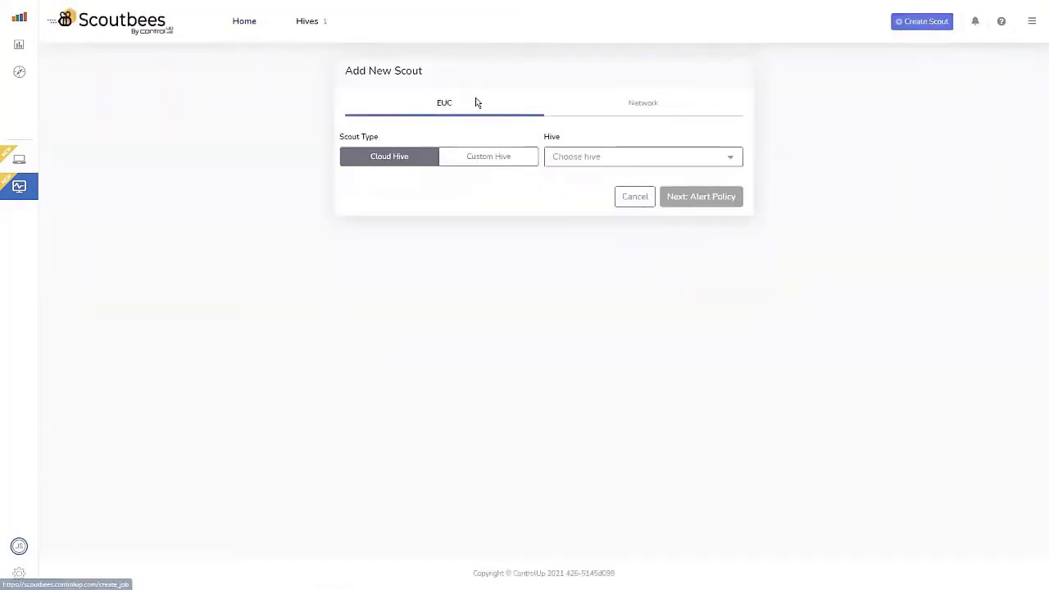
{"action": "left_click", "coordinate": [637, 109]}
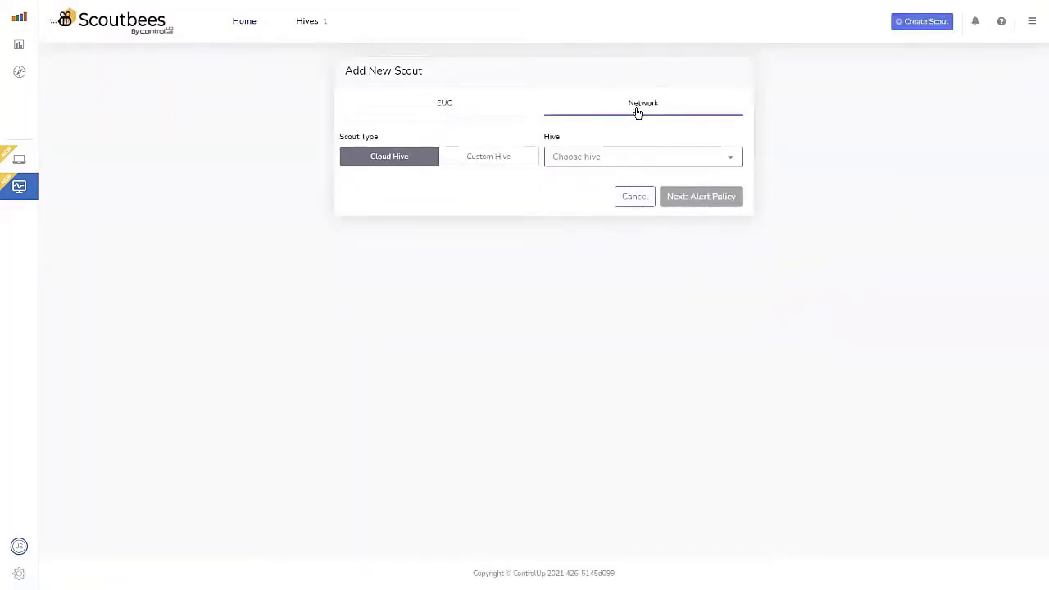
{"action": "left_click", "coordinate": [464, 208]}
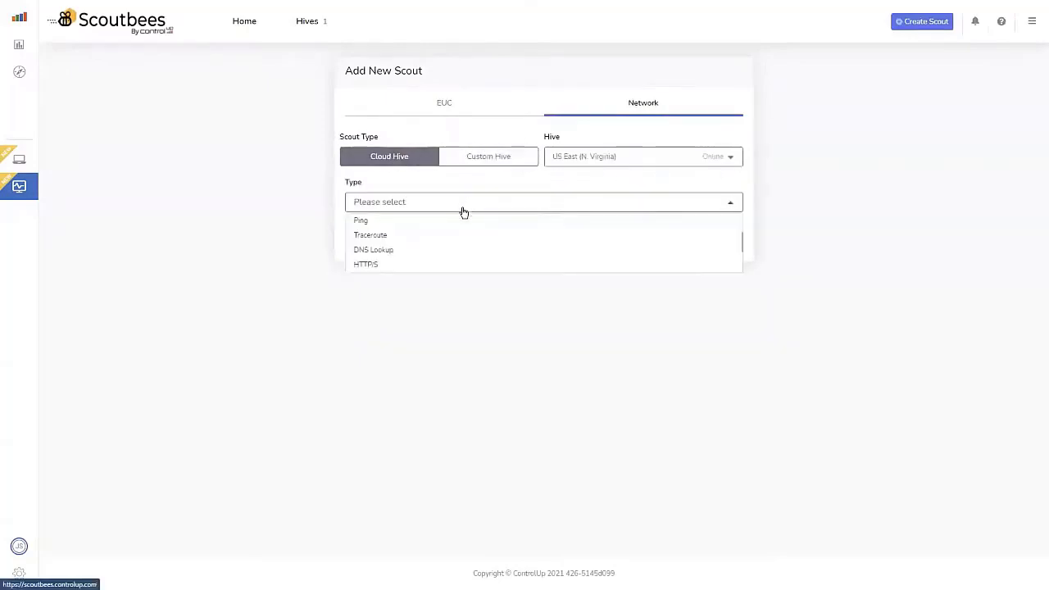
{"action": "left_click", "coordinate": [373, 266]}
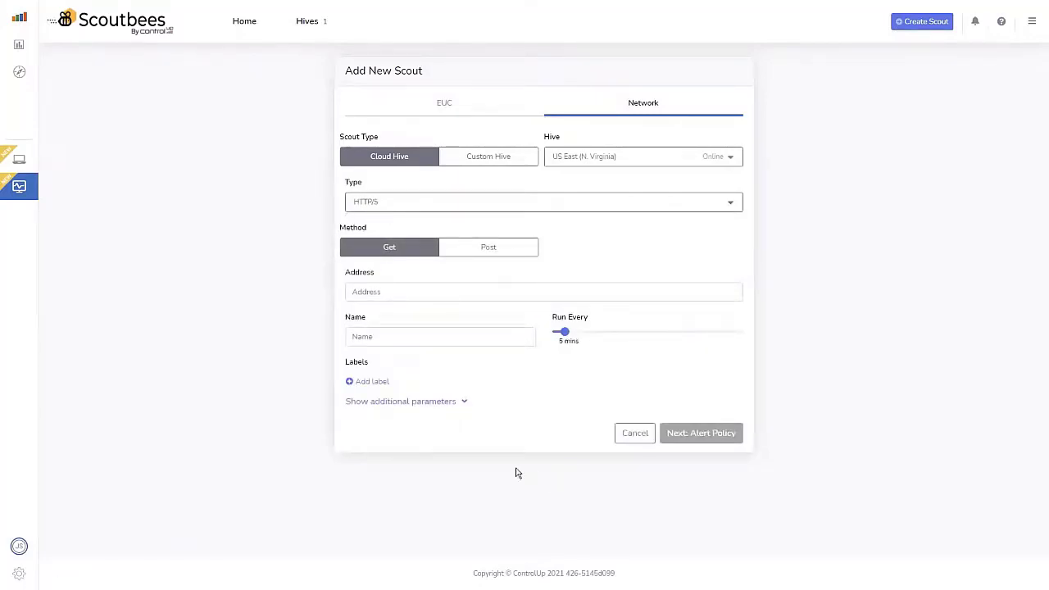
{"action": "left_click", "coordinate": [388, 292]}
{"action": "type", "text": "https://controlup.my.salesforce.com/"}
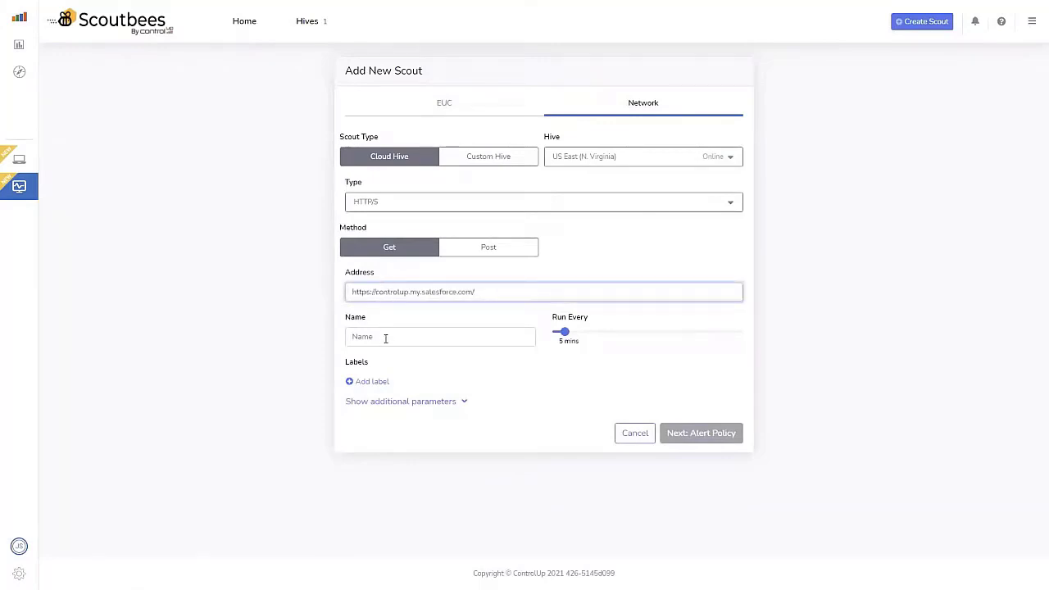
{"action": "left_click", "coordinate": [372, 385]}
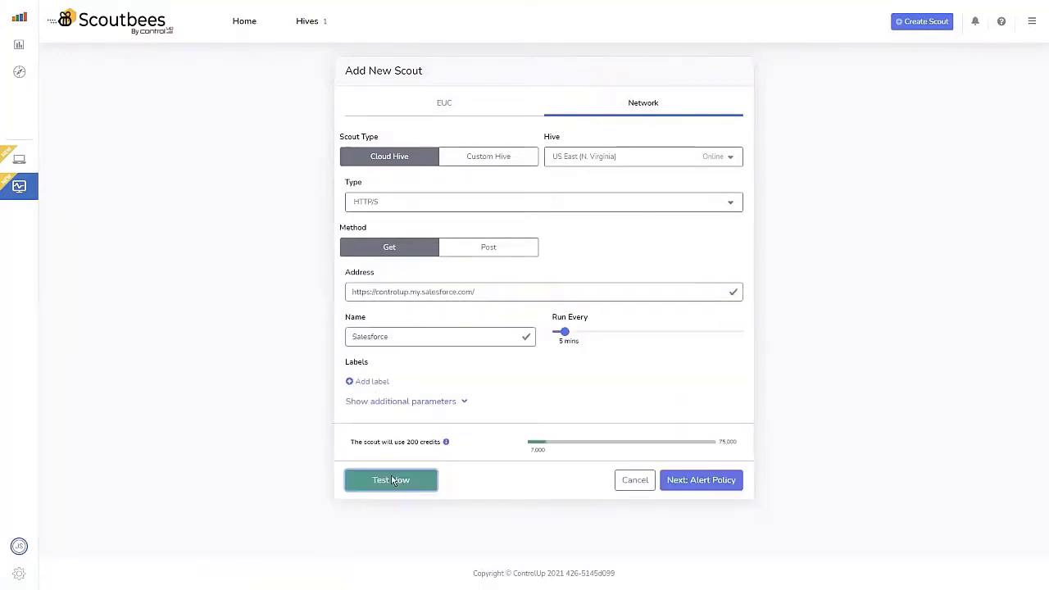
Run a test of the Salesforce scout and examine the status code in its response details
{"action": "left_click", "coordinate": [391, 480]}
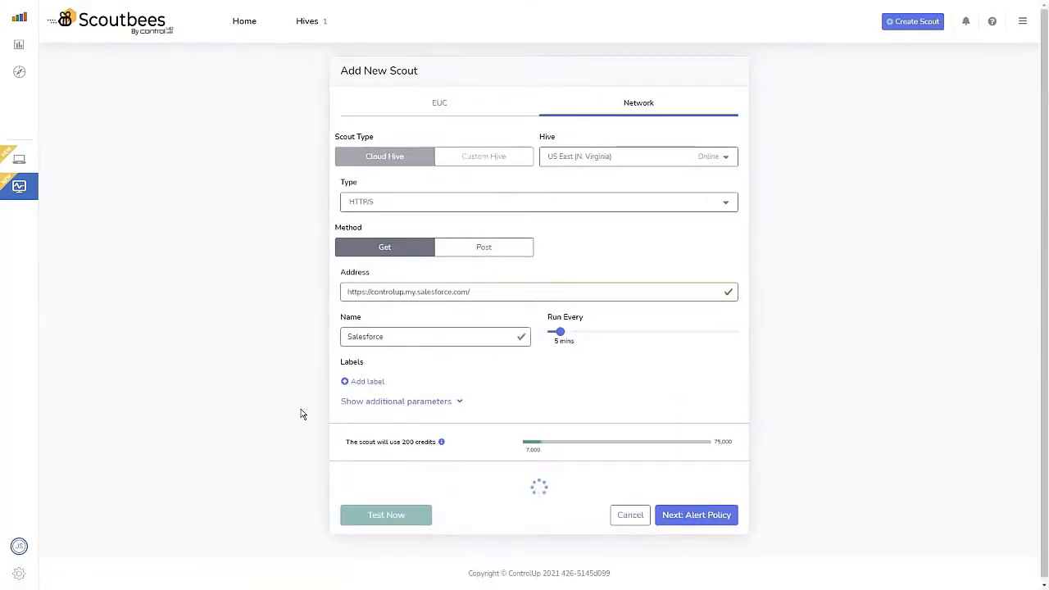
{"action": "scroll", "coordinate": [361, 400], "scroll_direction": "down", "scroll_amount": 5}
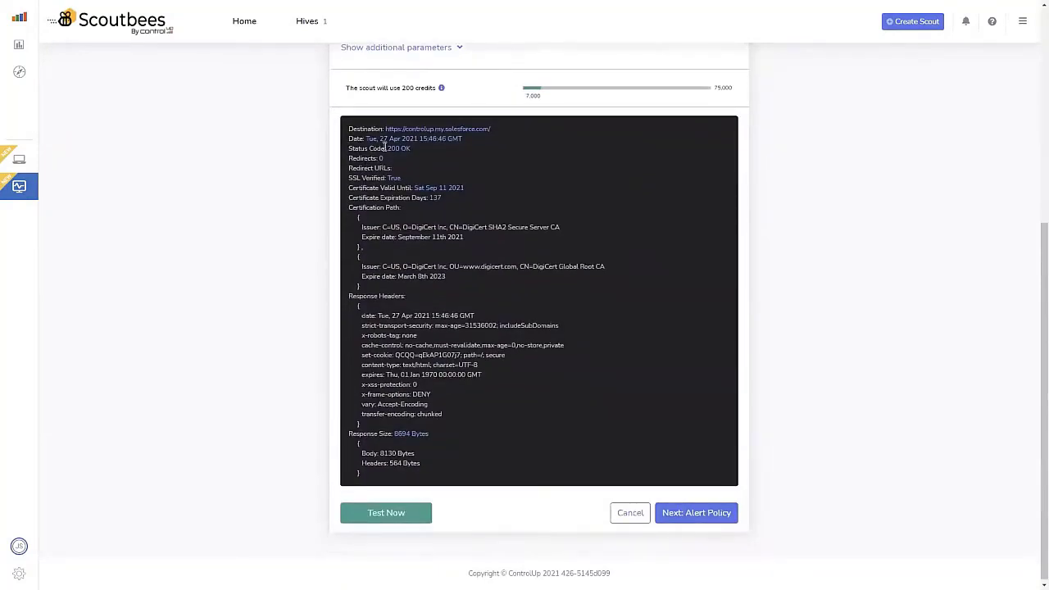
{"action": "left_click_drag", "start_coordinate": [380, 149], "coordinate": [412, 150]}
Skip the alert policy for the Salesforce scout and save it
{"action": "left_click", "coordinate": [701, 513]}
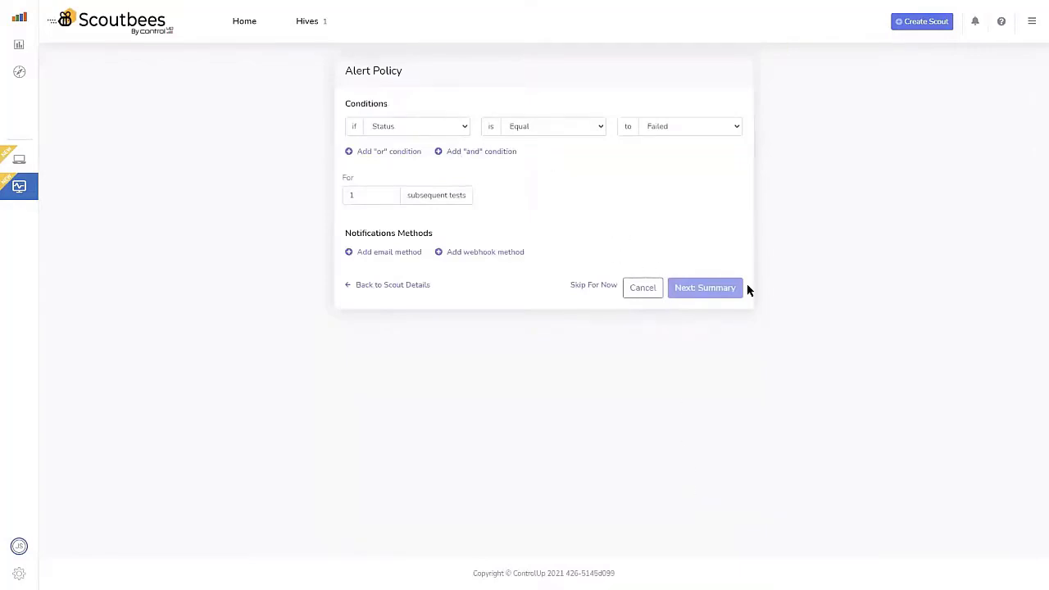
{"action": "left_click", "coordinate": [582, 285]}
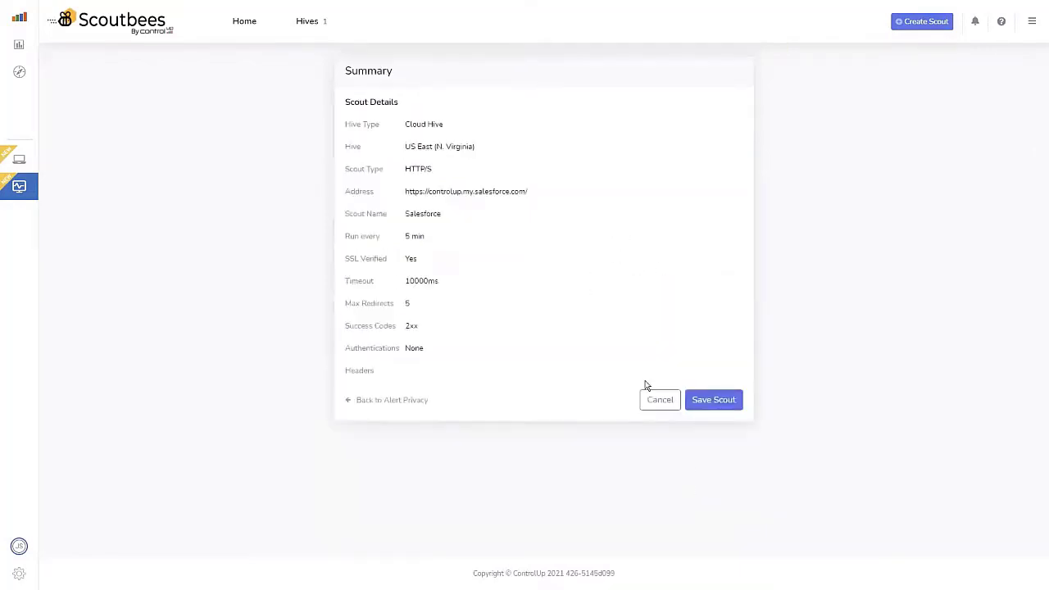
{"action": "left_click", "coordinate": [708, 400]}
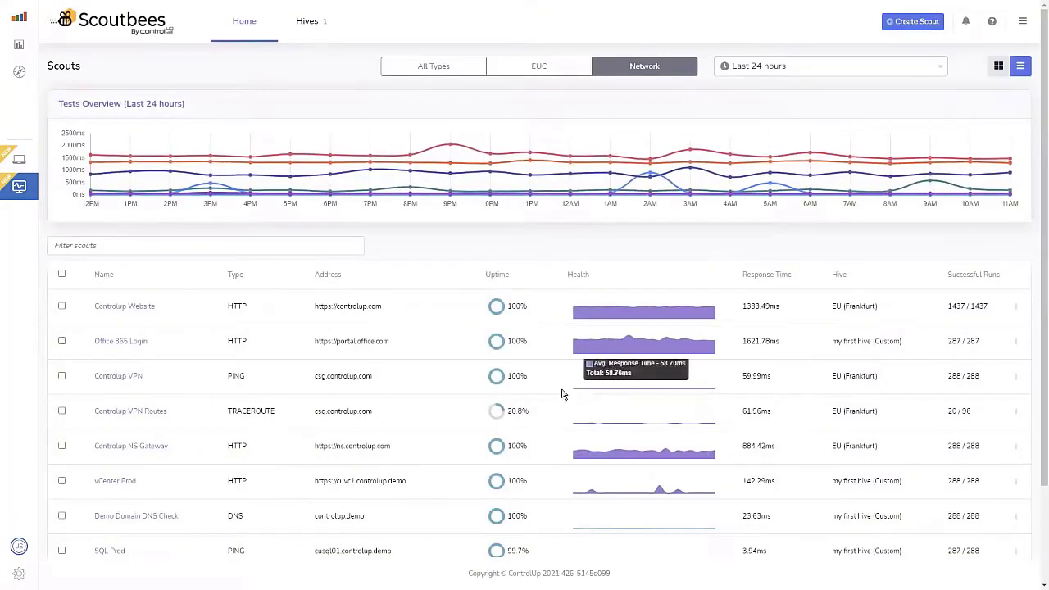
Filter the scouts to EUC, check the health chart of CUXDProd Internal, and open that scout's details
{"action": "left_click", "coordinate": [553, 66]}
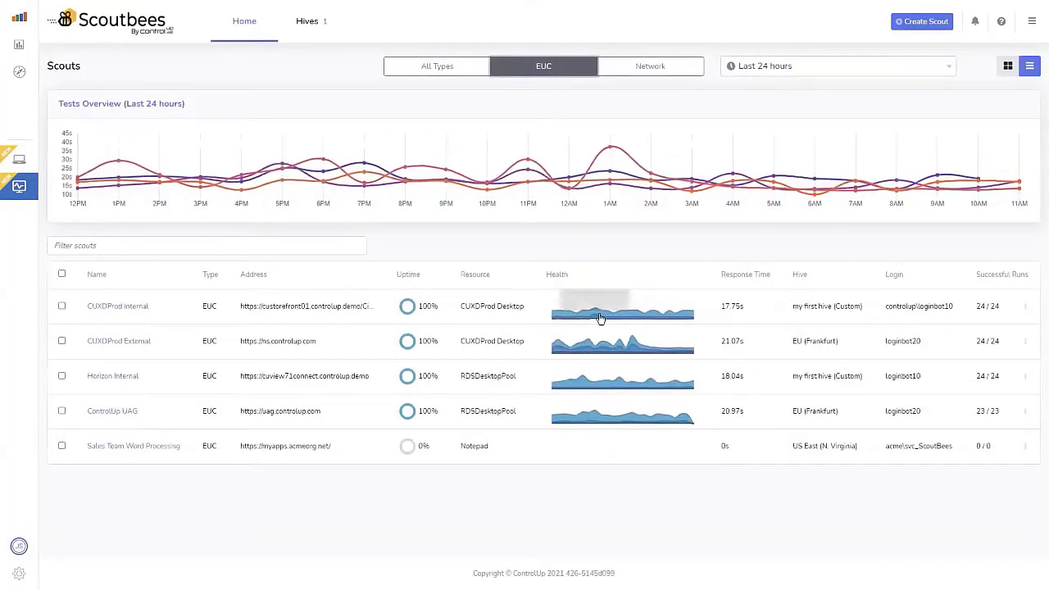
{"action": "mouse_move", "coordinate": [600, 327]}
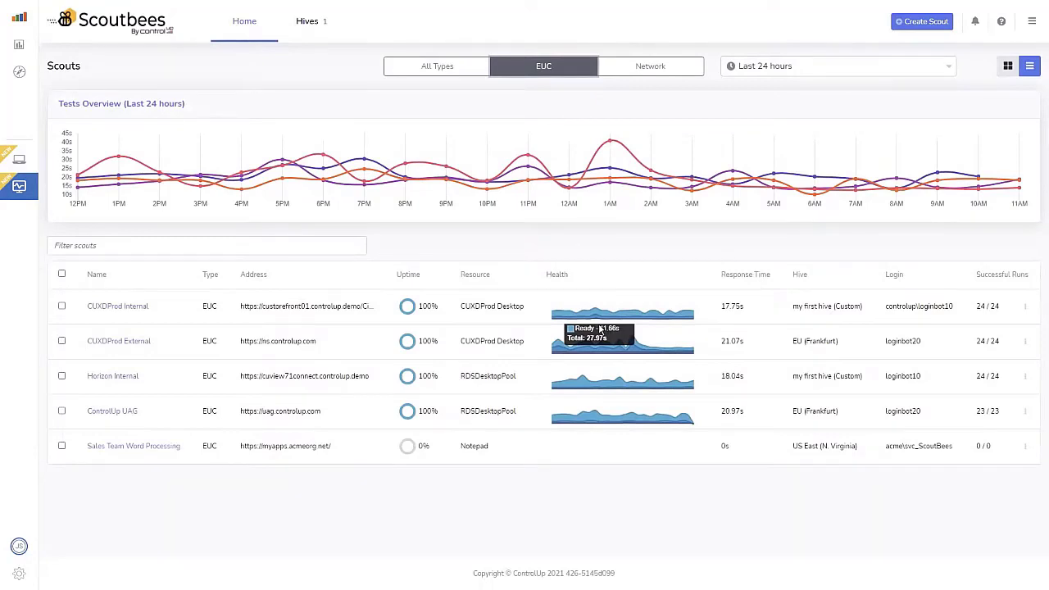
{"action": "left_click", "coordinate": [128, 307]}
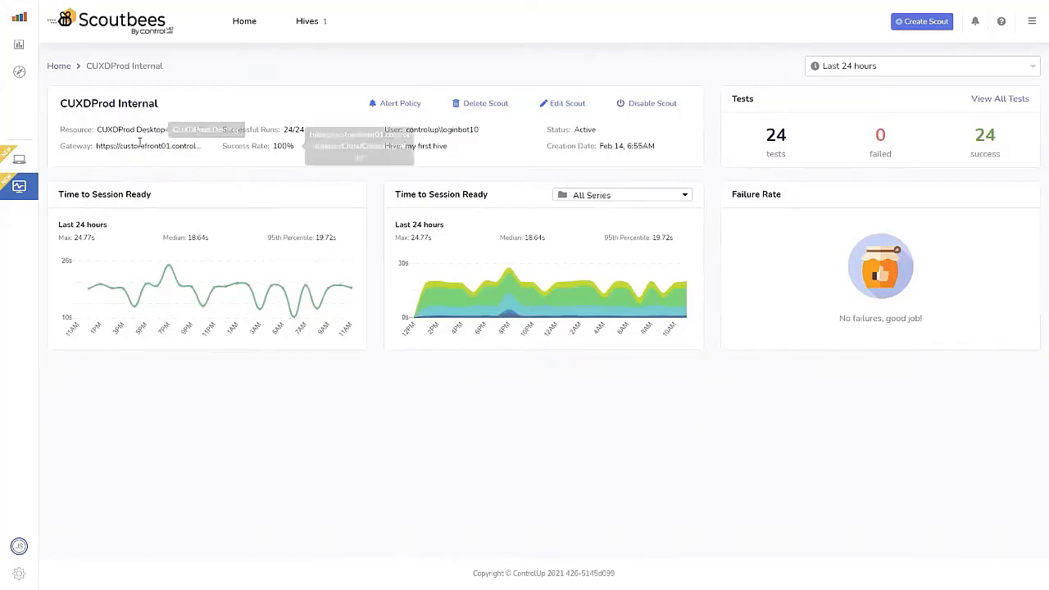
{"action": "left_click", "coordinate": [999, 99]}
{"action": "left_click", "coordinate": [267, 292]}
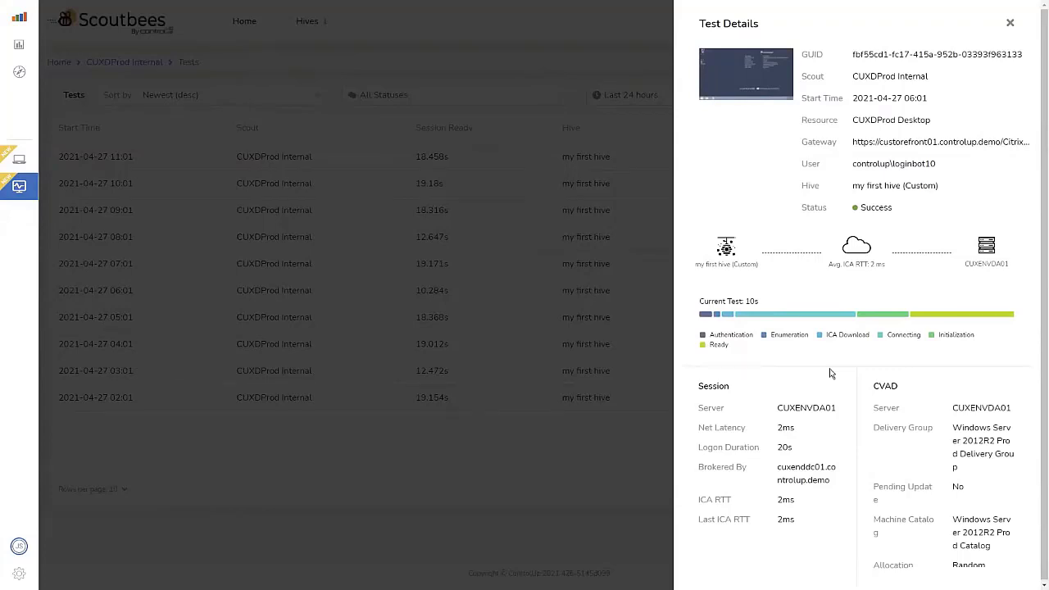
{"action": "left_click", "coordinate": [452, 355]}
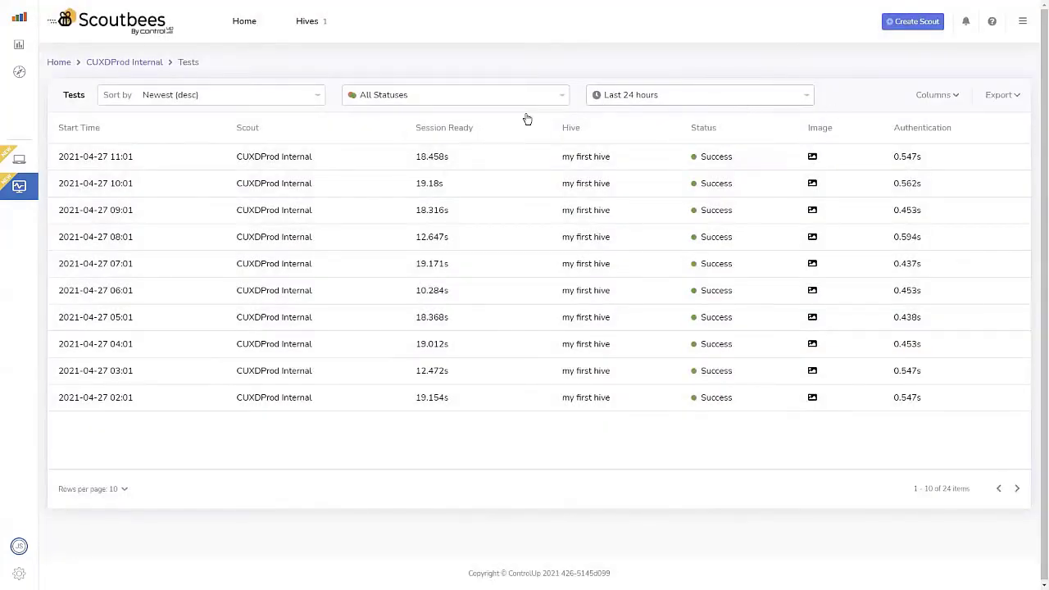
{"action": "left_click", "coordinate": [95, 63]}
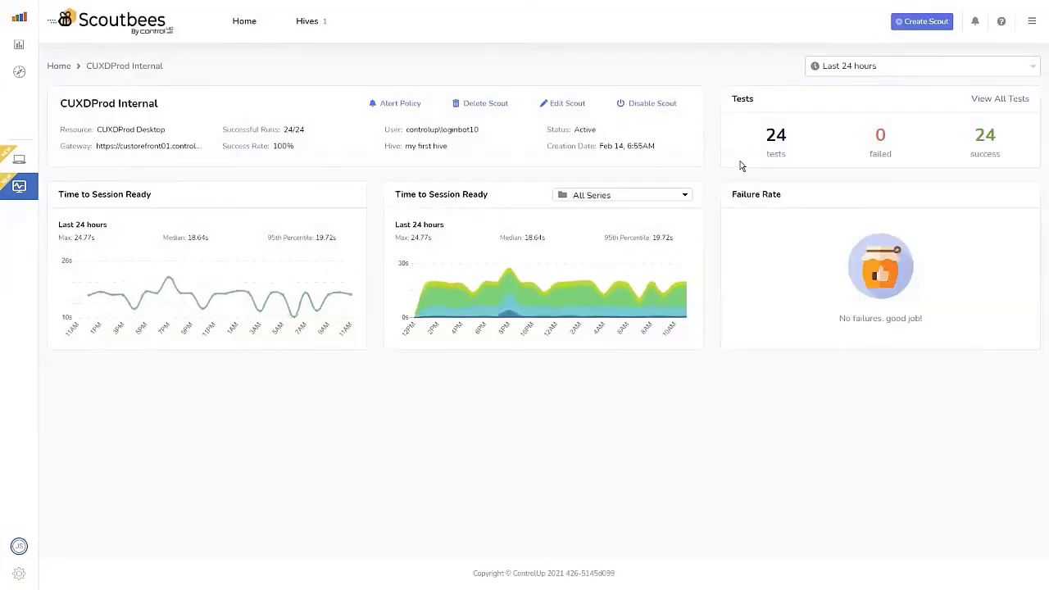